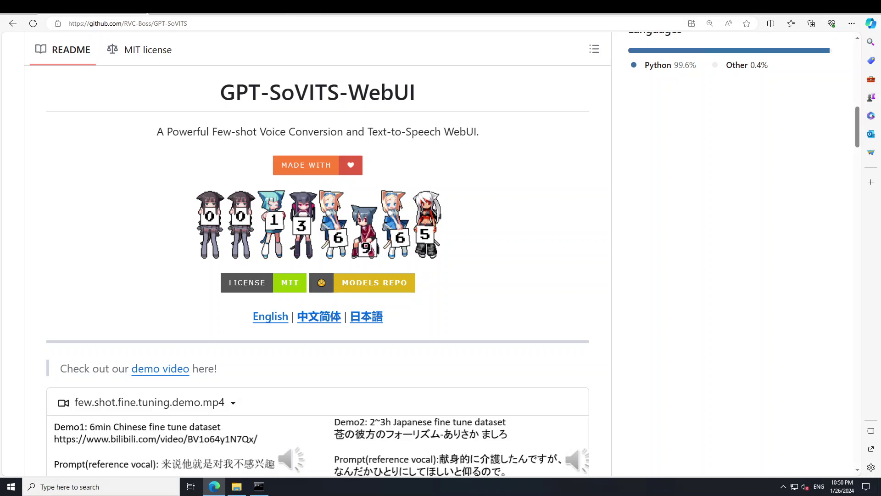
Scroll the README to Environment Preparation and download the GPT-SoVITS-beta.7z prezip
scroll(859, 147, down, 1)
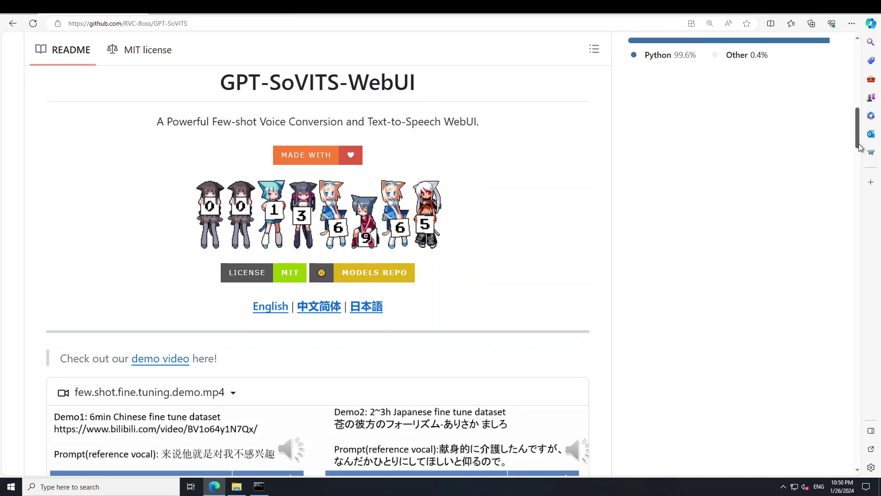
drag(860, 147, 846, 210)
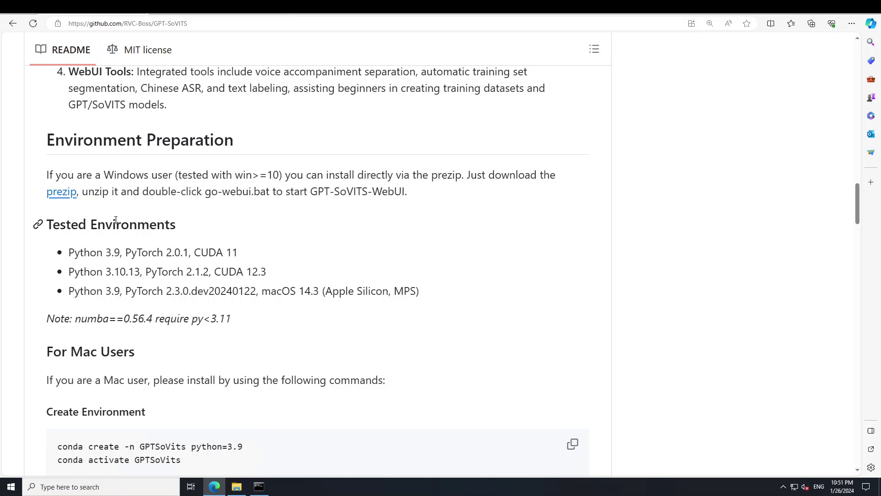
click(61, 194)
Switch to File Explorer at Desktop\New folder holding the GPT-SoVITS-beta.7z archive
key(alt+Tab)
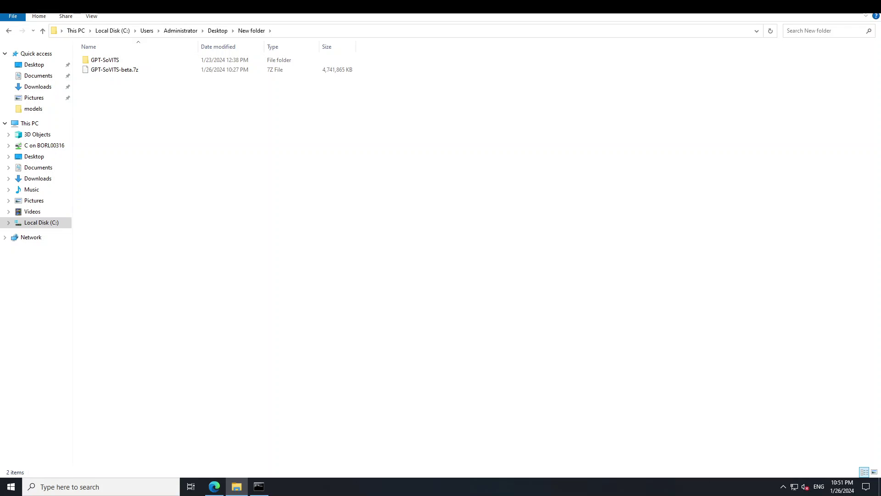
Bring up the 7-Zip download page listing the 7-Zip 23.01 Windows installers
key(alt+Tab)
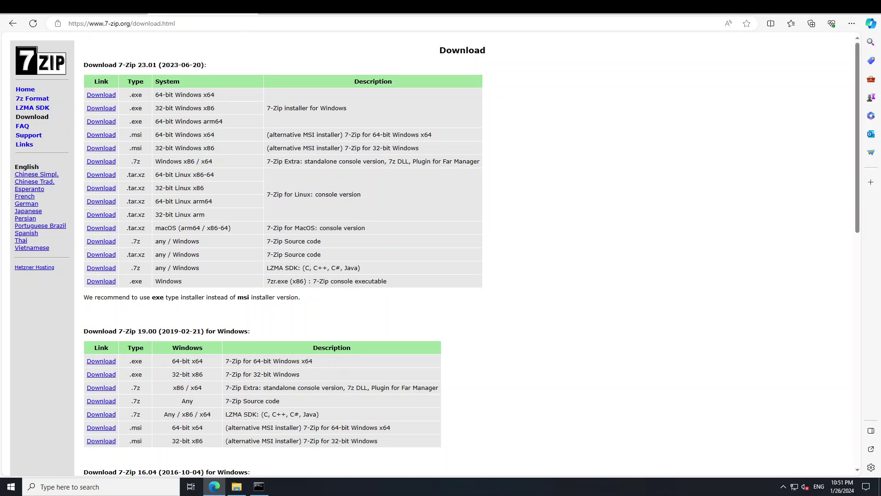
Open the unpacked GPT-SoVITS folder, select go-webui.bat, then return to the 7-Zip page
key(alt+Tab)
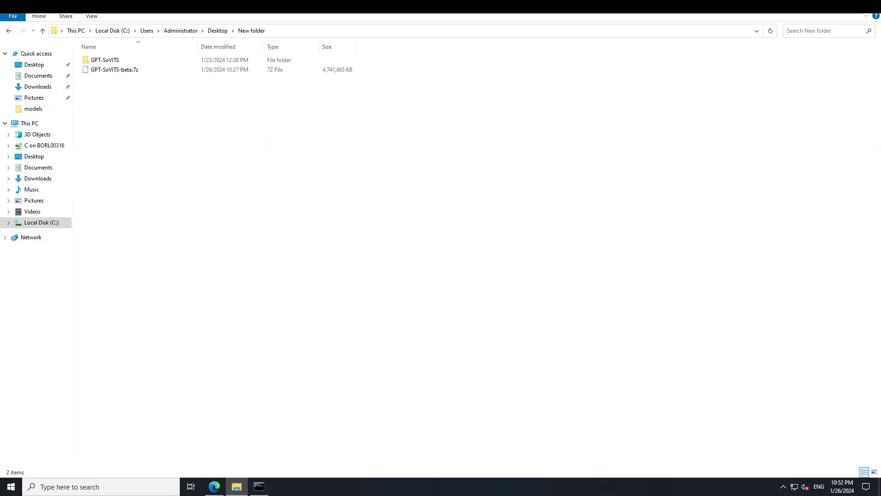
double_click(105, 60)
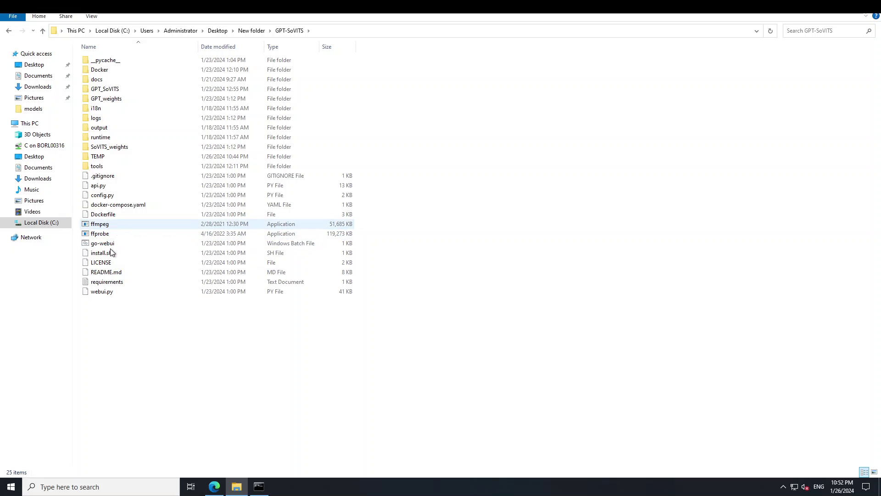
click(177, 243)
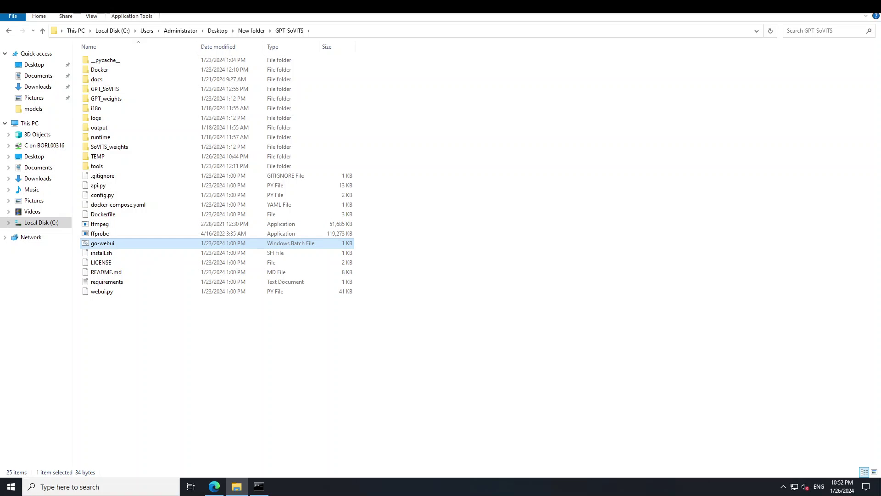
key(alt+Tab)
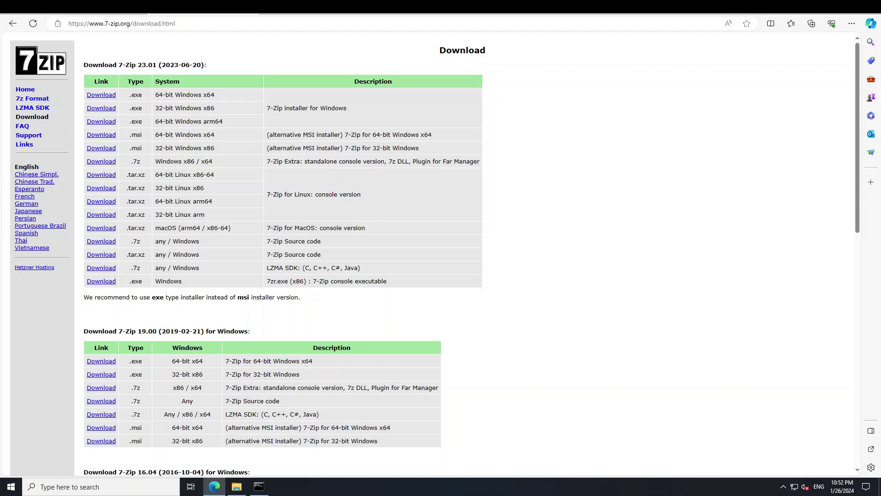
Switch to the localhost:9874 WebUI tab, scroll to the top and zoom in
key(ctrl+Tab)
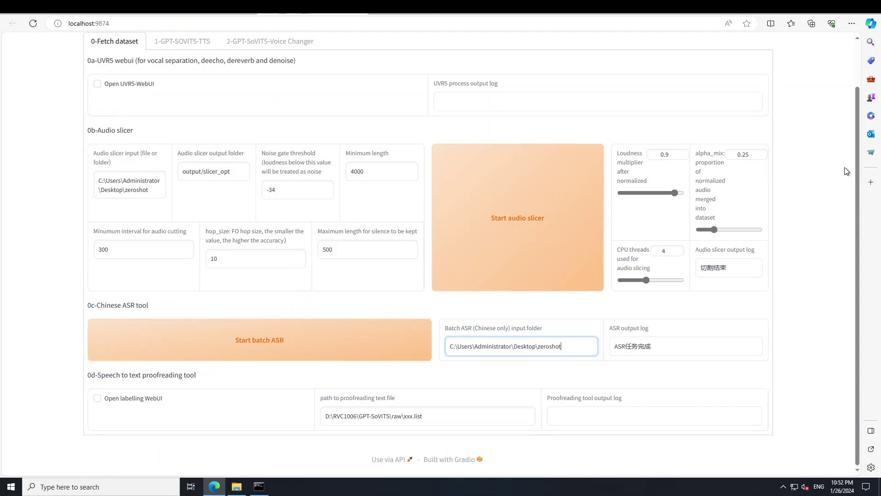
scroll(856, 168, up, 1)
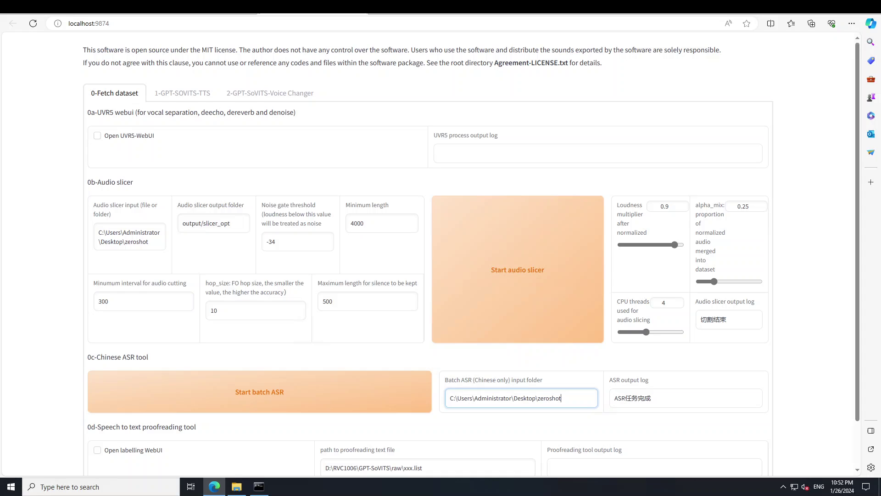
key(ctrl+plus)
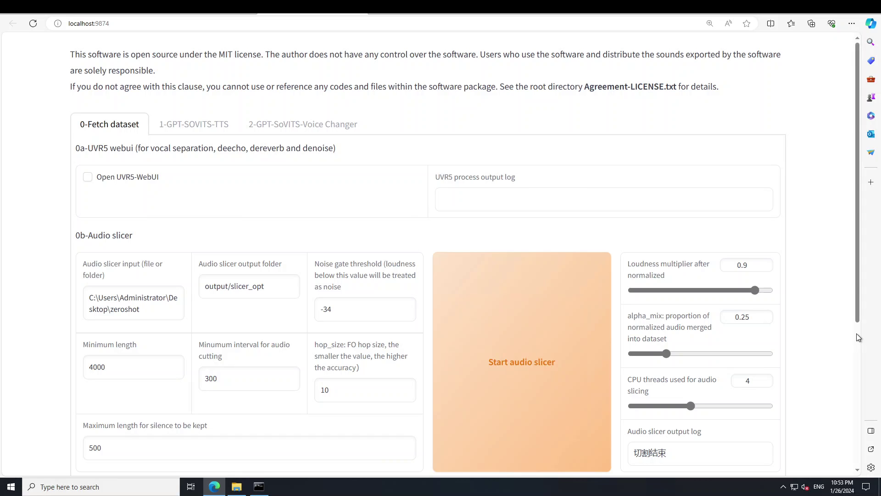
Check the slicer input path C:\Users\Administrator\Desktop\zeroshot and run the audio slicer
drag(856, 302, 854, 397)
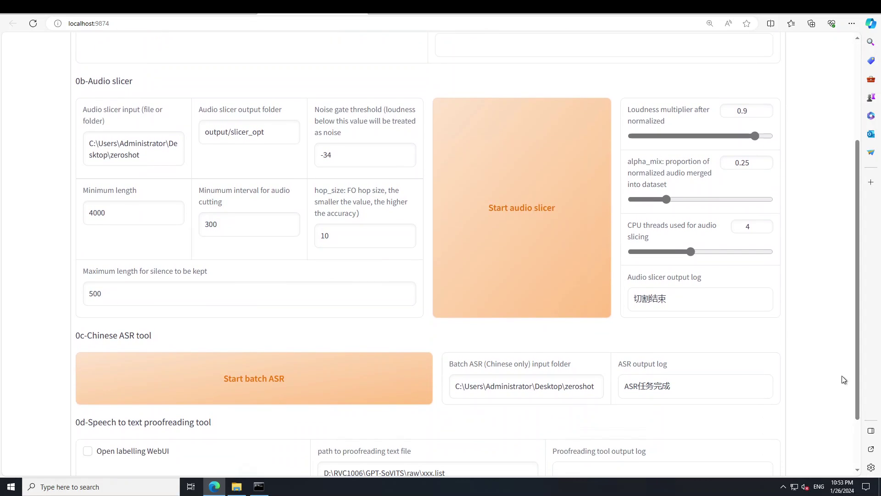
click(147, 155)
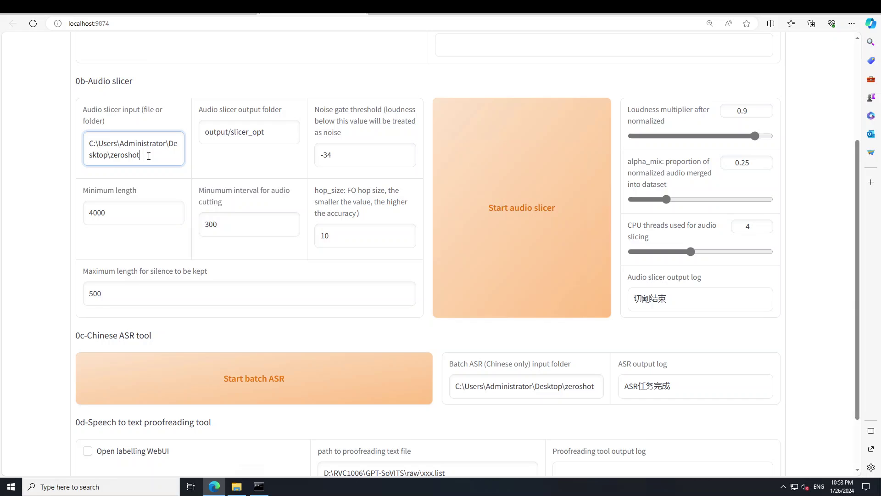
drag(146, 155, 125, 155)
key(ctrl+a)
click(146, 155)
click(513, 212)
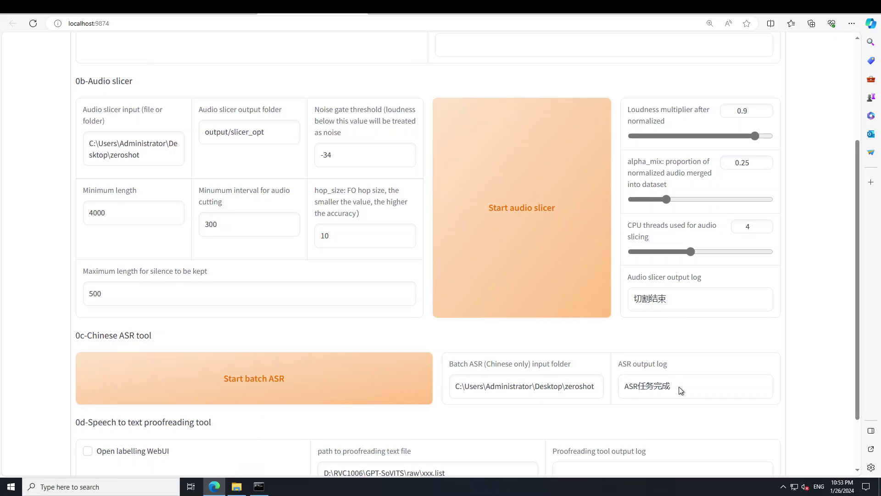
click(489, 389)
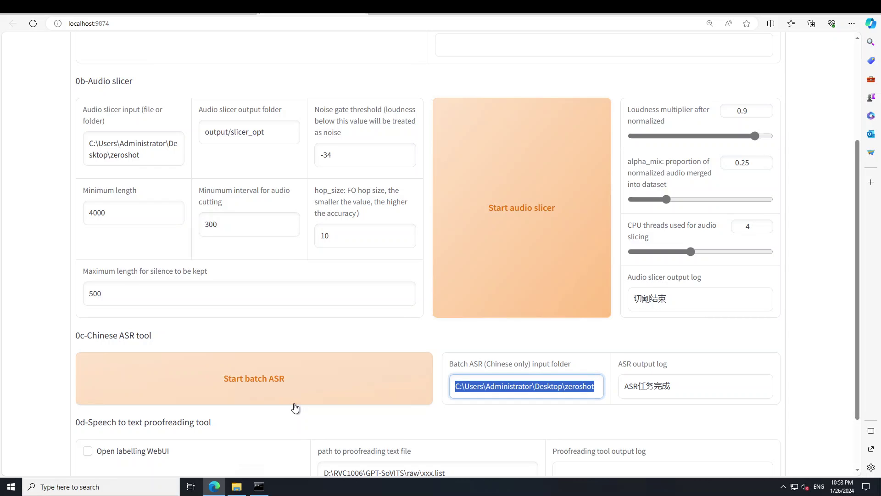
click(239, 388)
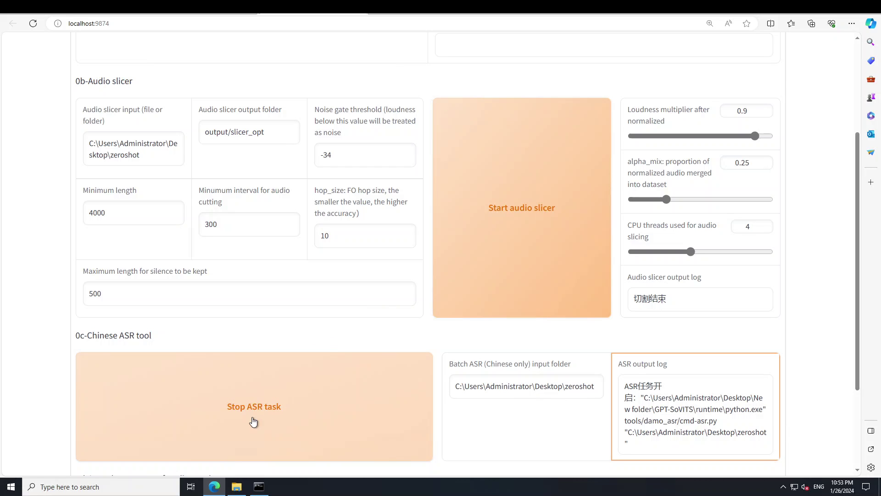
drag(858, 262, 791, 202)
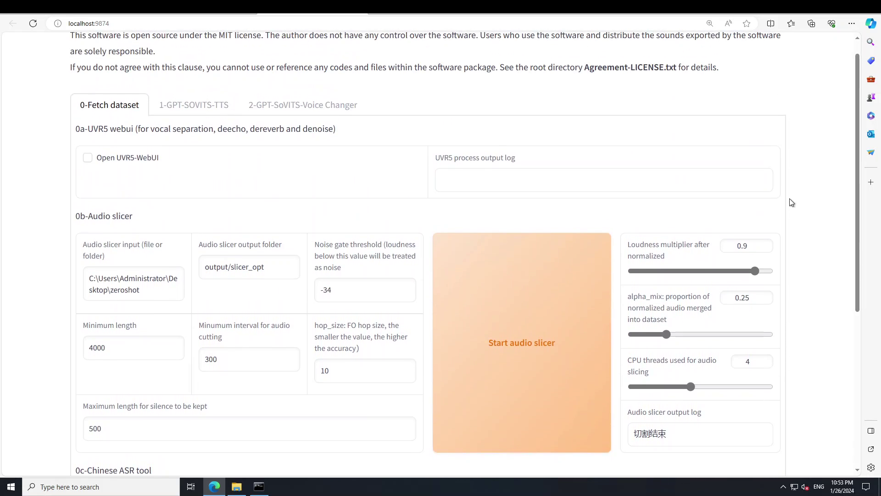
In 1-GPT-SOVITS-TTS, review the labelling file and dataset folder fields, then show 1B-Fine-tuned training
click(189, 108)
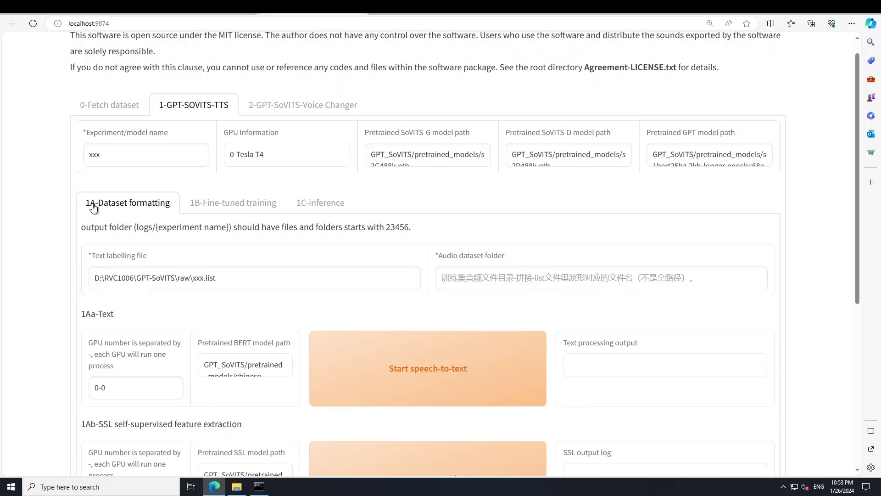
drag(856, 207, 862, 272)
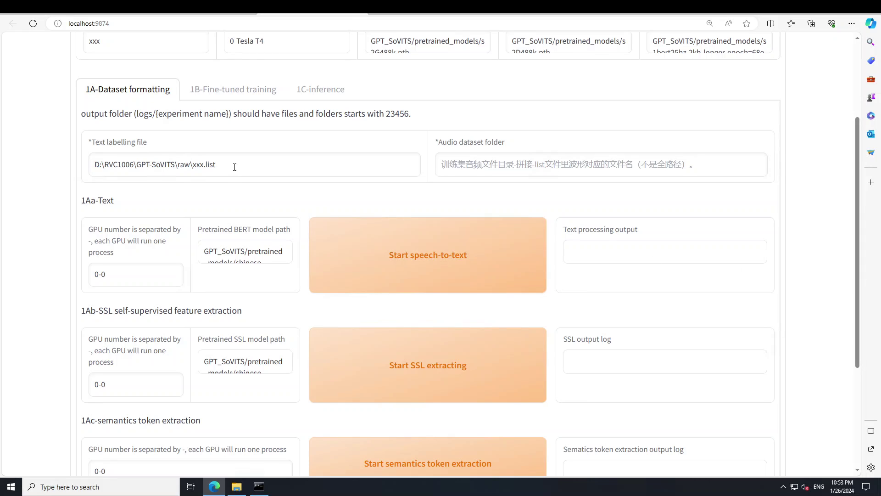
drag(235, 167, 81, 166)
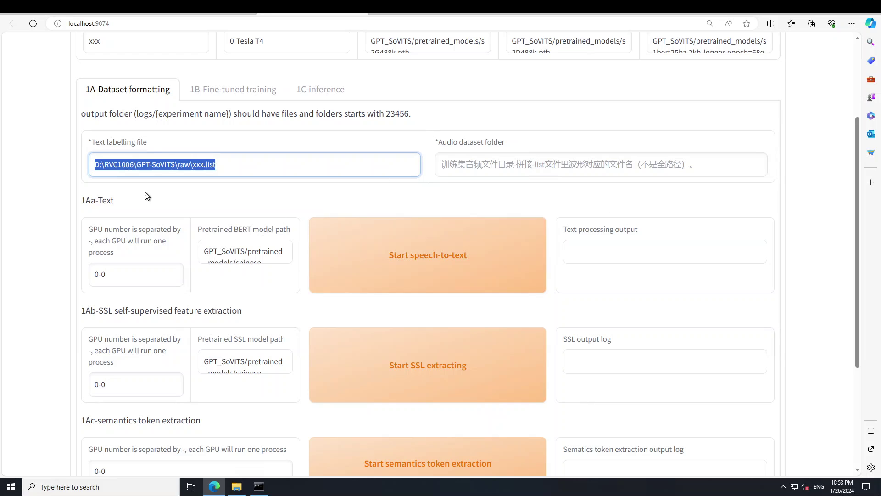
click(704, 166)
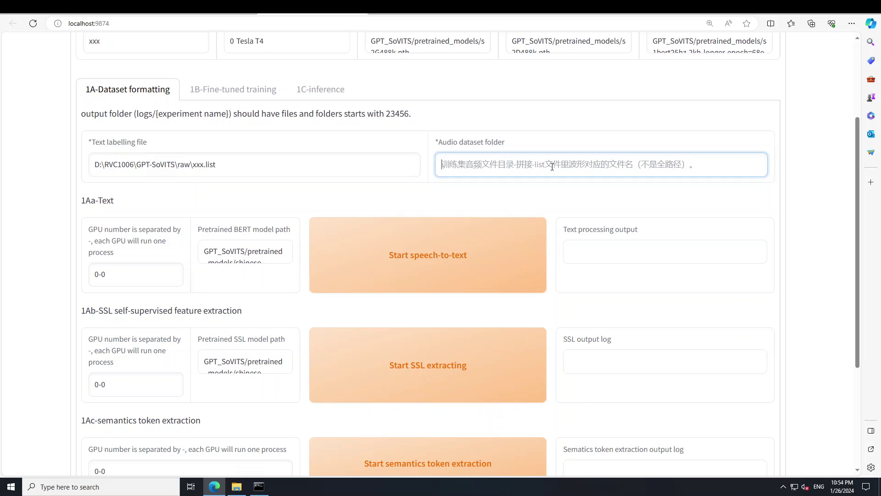
scroll(858, 203, down, 1)
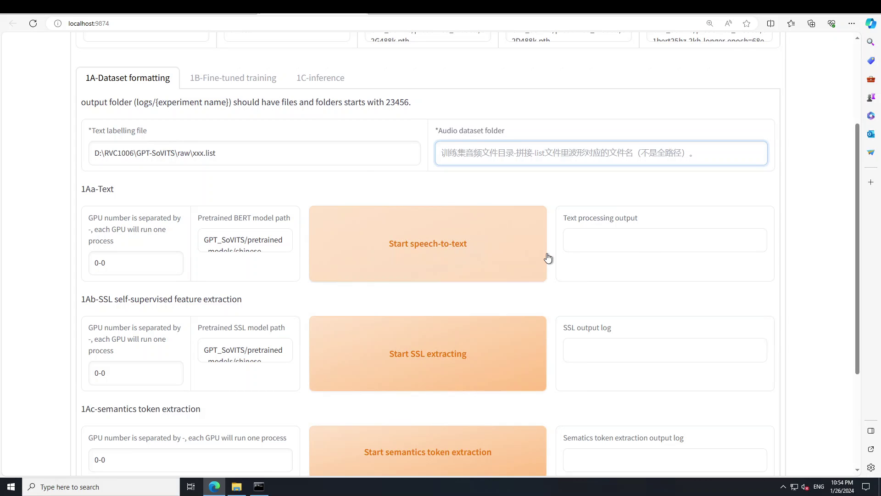
click(229, 82)
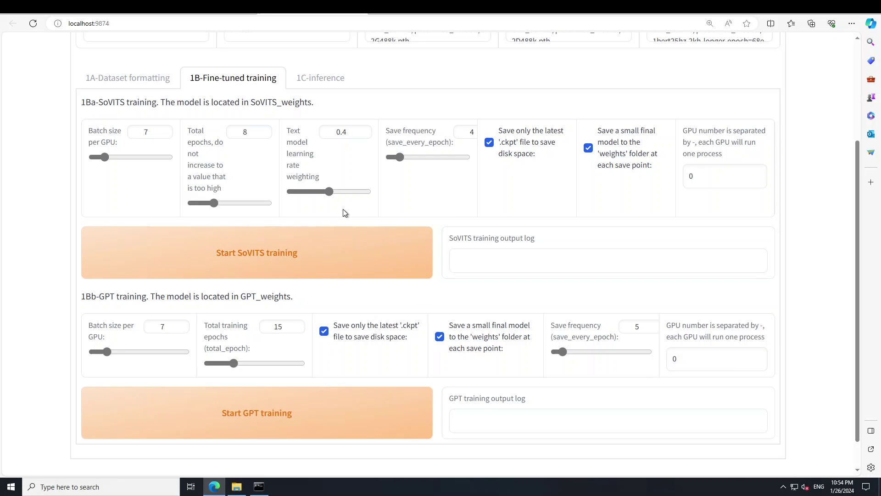
View the 1C-inference GPT and SoVITS model lists, then go back to the GitHub README
click(312, 82)
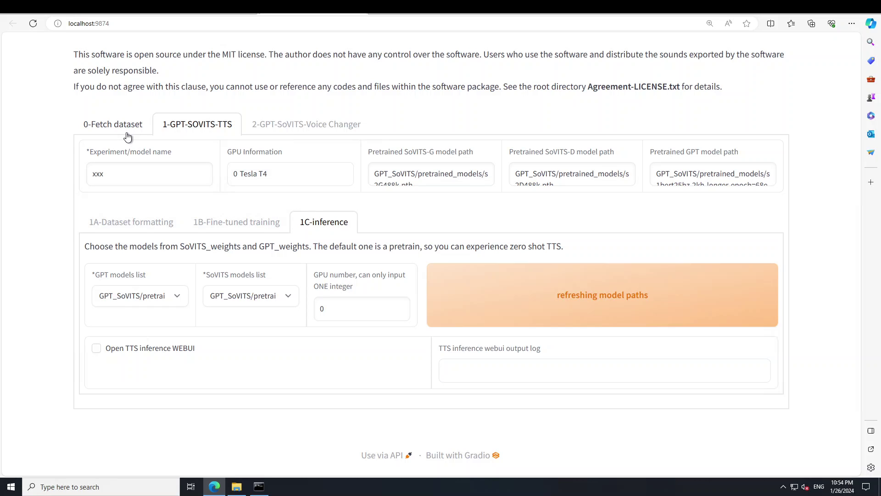
click(98, 12)
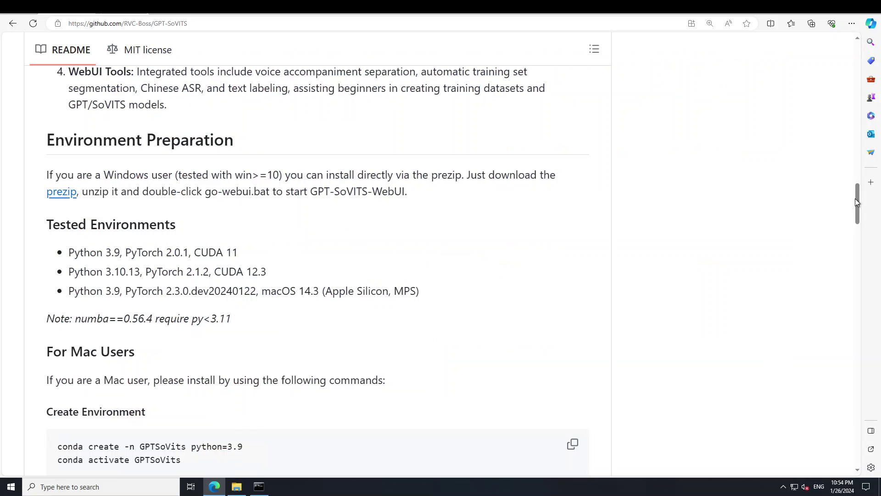
Play and pause the README demo video, then open its Bilibili link in a new tab
drag(857, 202, 861, 149)
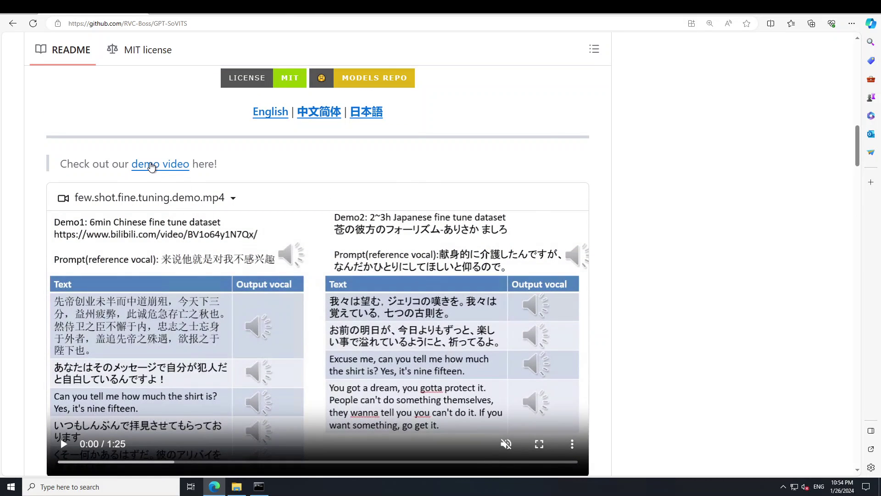
right_click(151, 166)
key(Escape)
click(64, 443)
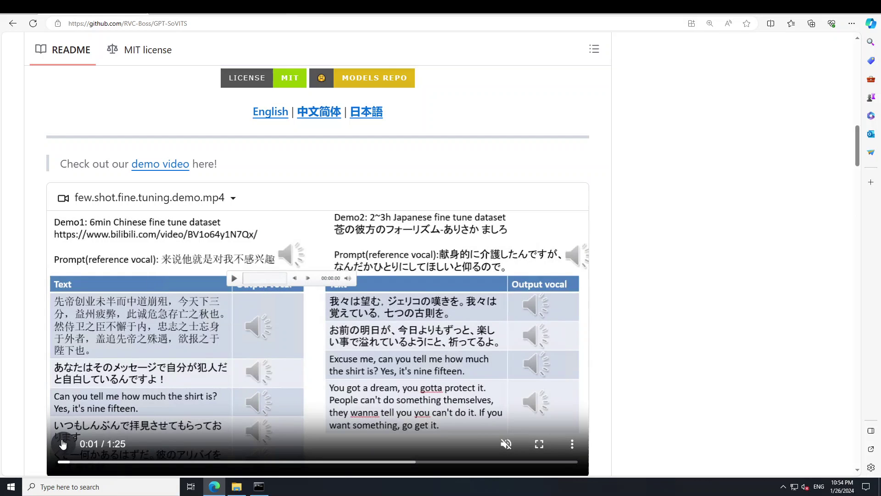
click(66, 444)
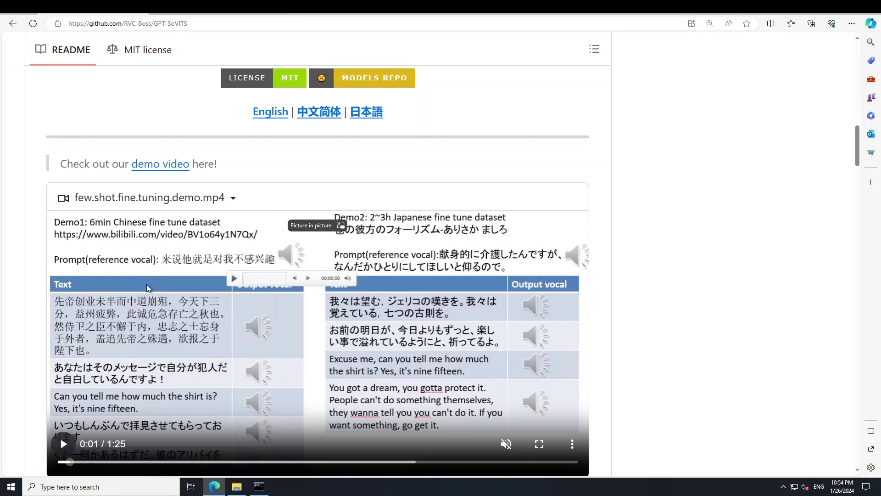
right_click(152, 166)
click(160, 176)
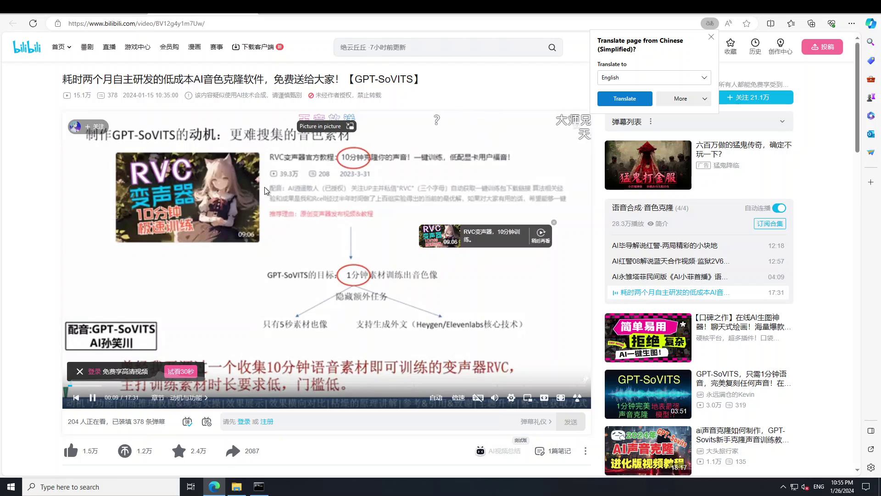
Leave the Bilibili video and return to the GitHub GPT-SoVITS README tab
click(391, 13)
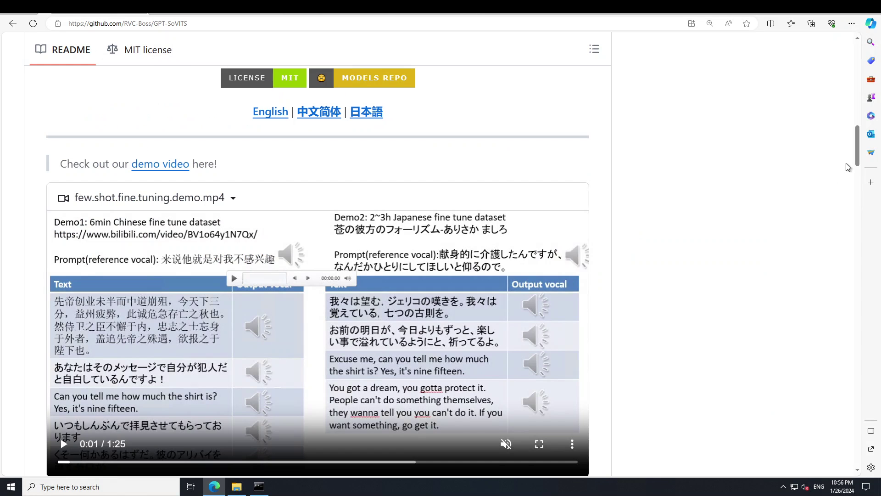
drag(856, 145, 844, 125)
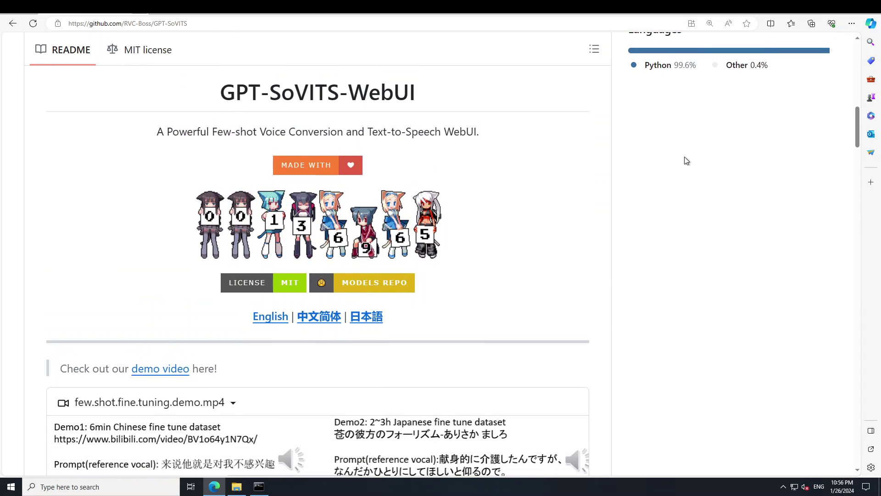